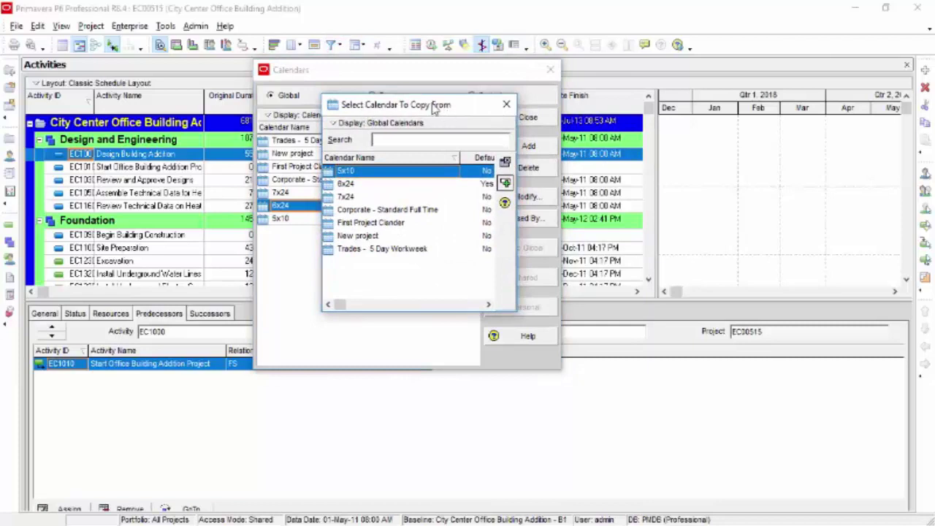
# Step: Add a global calendar copied from 6x24, name it TVTC Calendar, and make it the default
pyautogui.moveTo(432, 105); pyautogui.dragTo(467, 80)
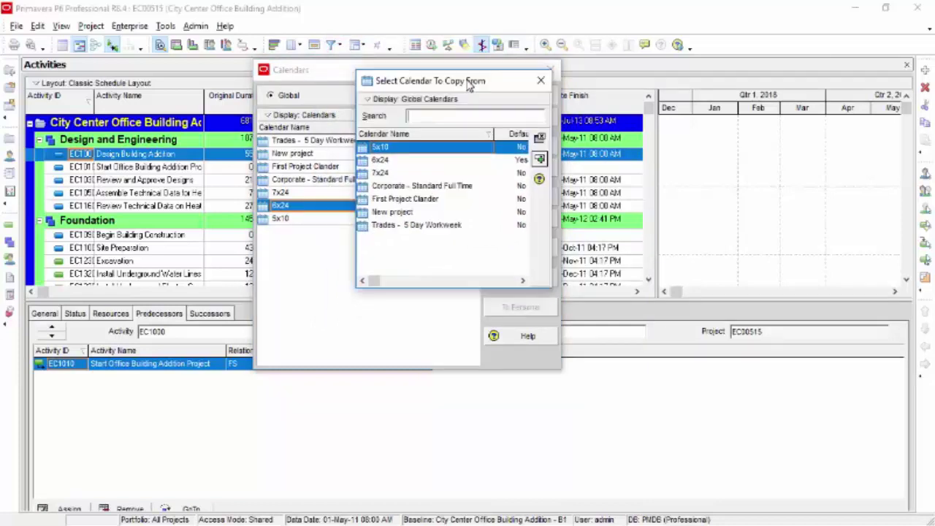
pyautogui.click(383, 161)
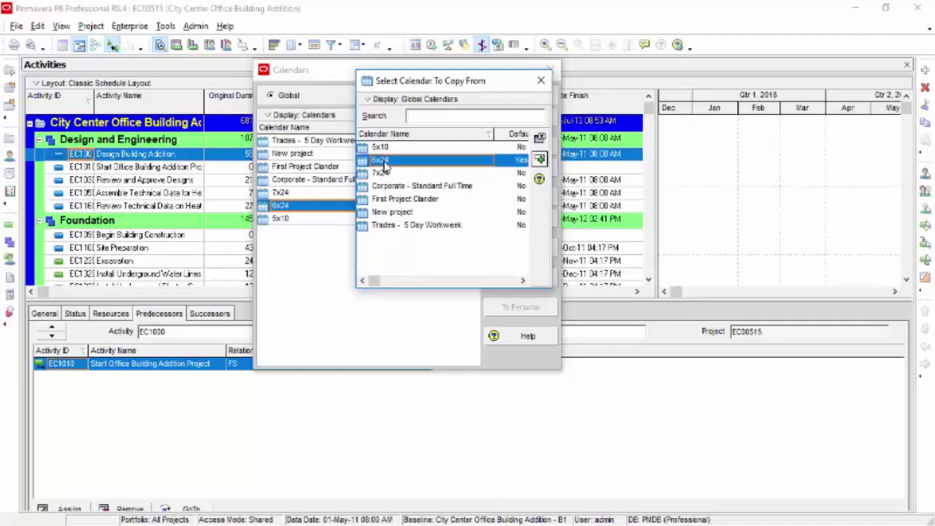
pyautogui.click(541, 162)
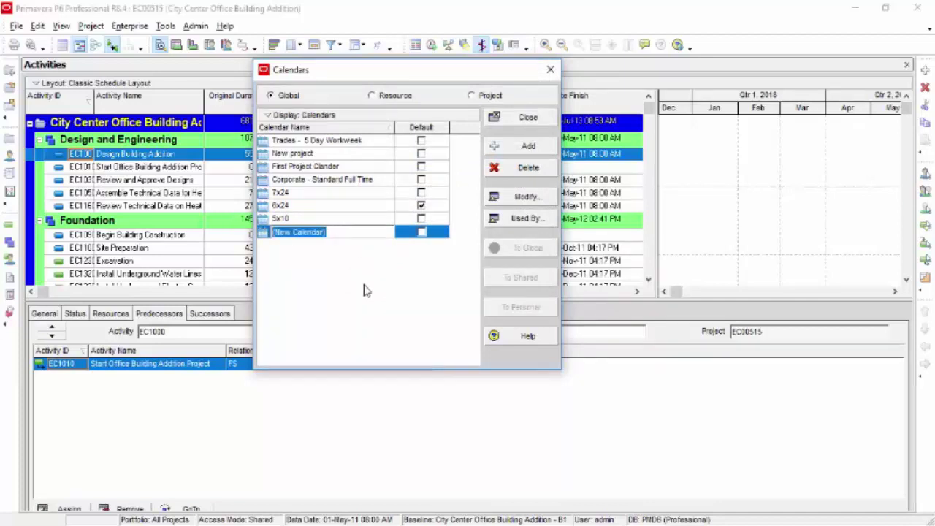
pyautogui.write('t')
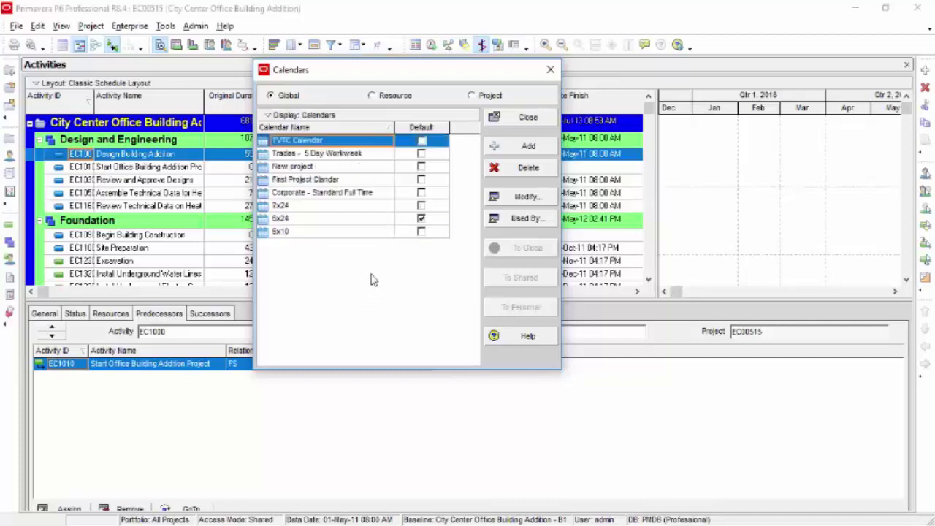
pyautogui.click(423, 142)
pyautogui.click(422, 141)
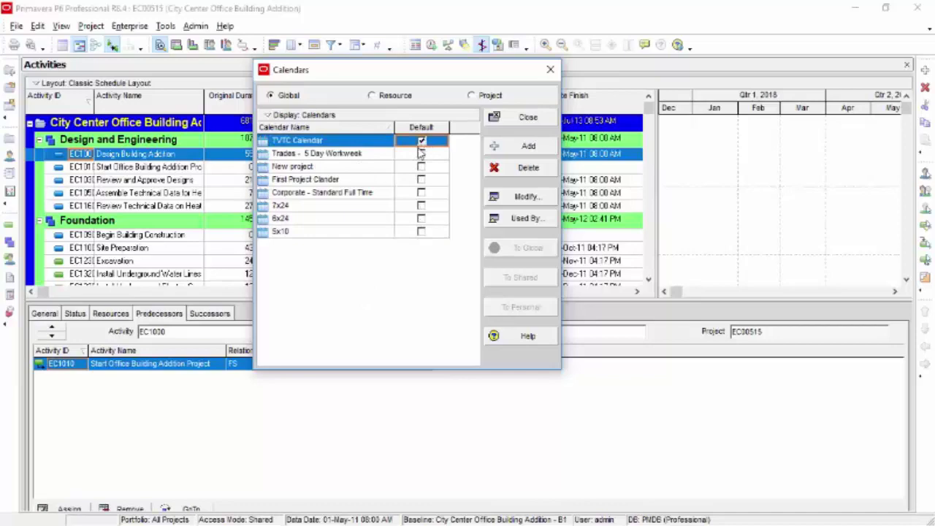
# Step: Open the TVTC Calendar for modification and switch it to detailed work hours per day
pyautogui.click(525, 198)
pyautogui.moveTo(423, 115); pyautogui.dragTo(371, 92)
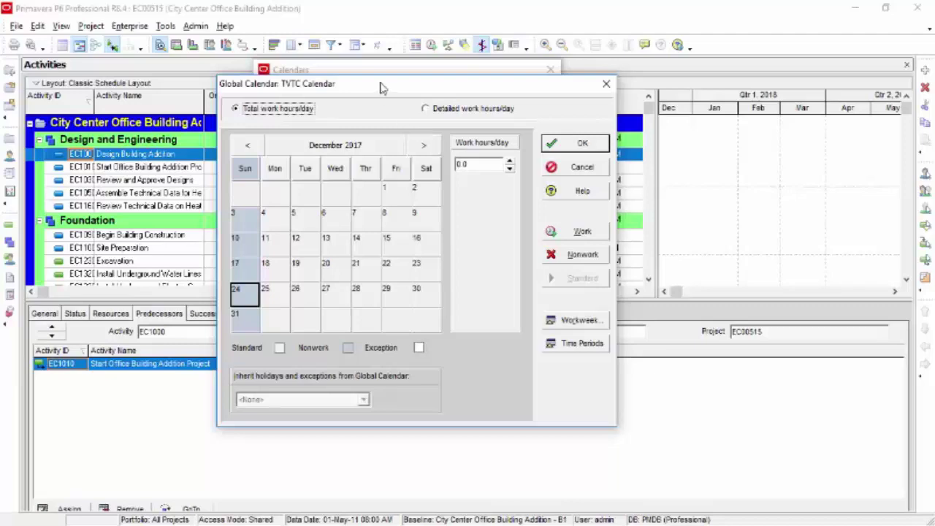
pyautogui.moveTo(386, 84); pyautogui.dragTo(387, 64)
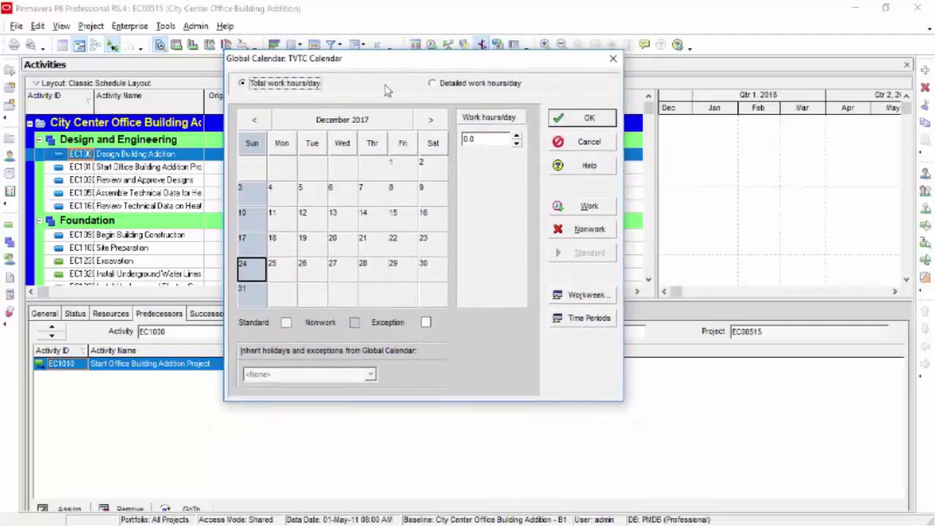
pyautogui.click(441, 87)
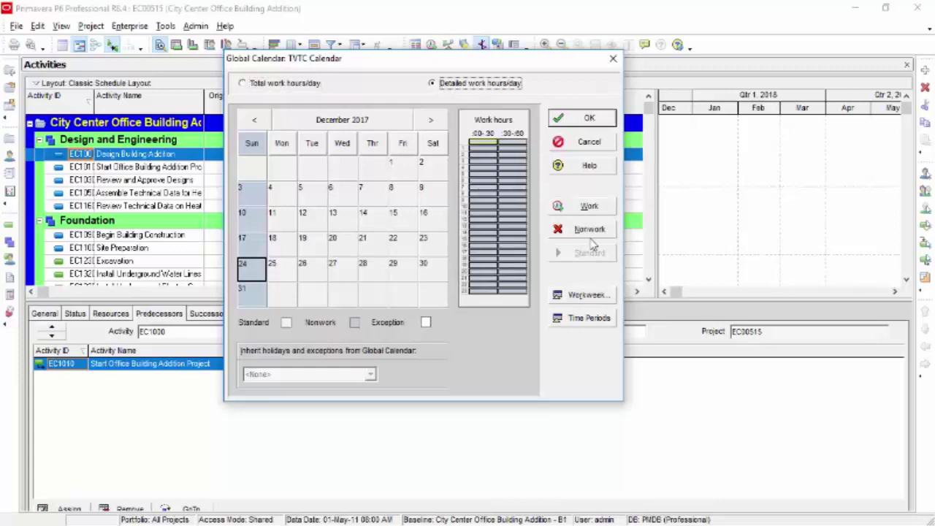
# Step: Open the calendar's weekly hours and compare the standard work hours of Sunday and Monday
pyautogui.click(590, 300)
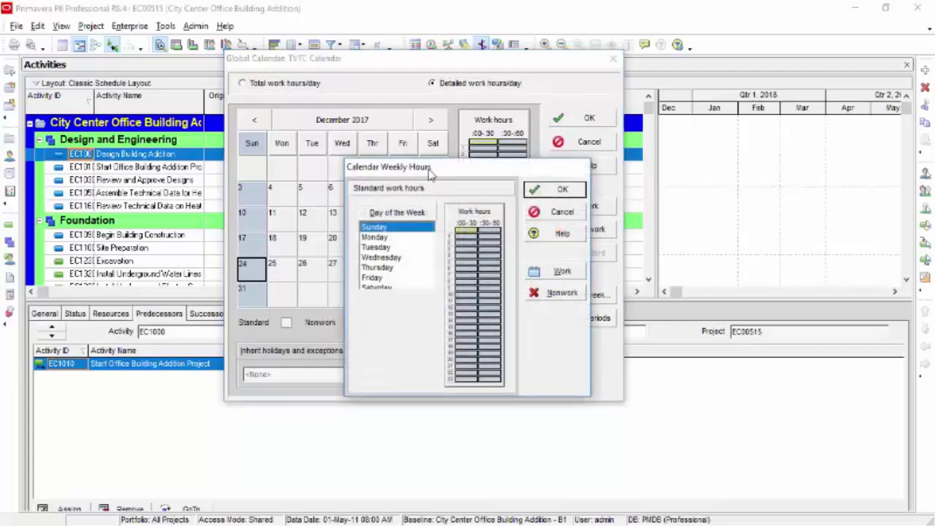
pyautogui.moveTo(424, 163); pyautogui.dragTo(401, 75)
pyautogui.click(352, 139)
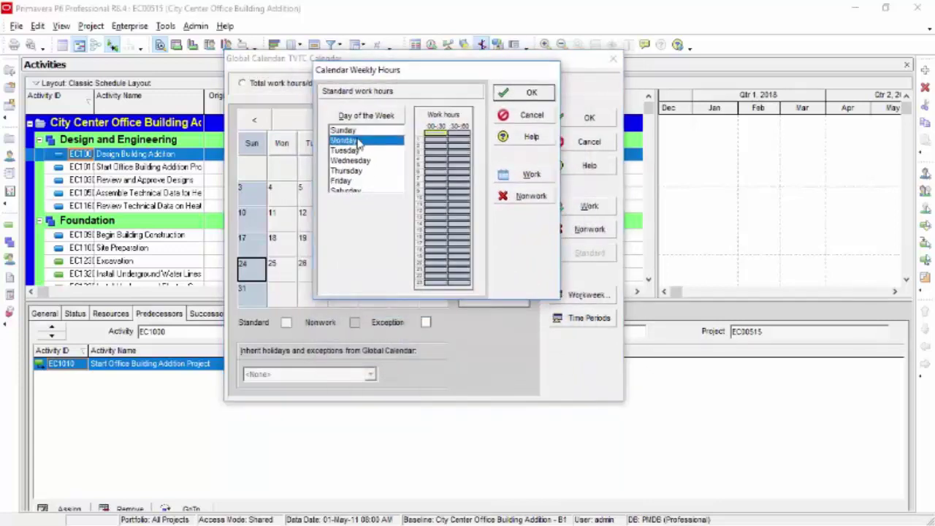
pyautogui.click(351, 132)
pyautogui.click(353, 140)
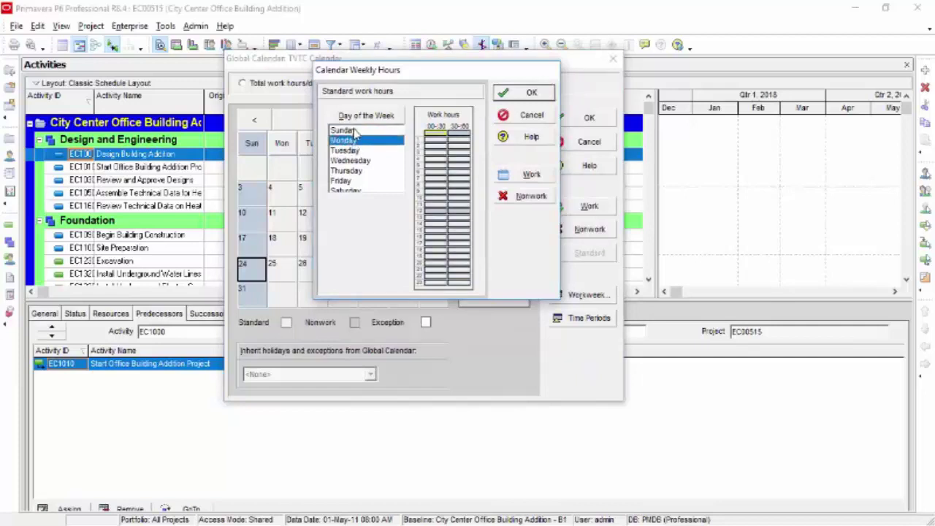
pyautogui.click(352, 131)
pyautogui.click(352, 138)
pyautogui.click(353, 131)
pyautogui.click(353, 139)
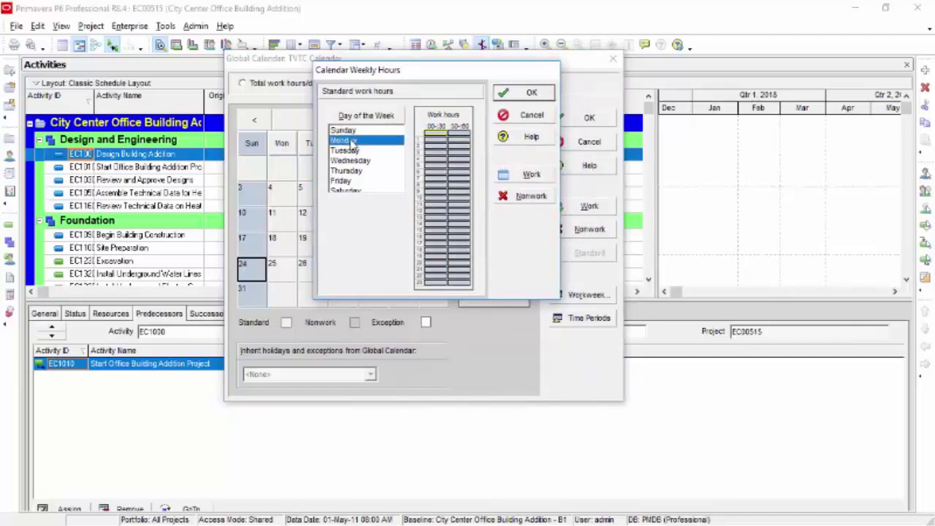
# Step: Set all hours of every weekday from Sunday to Saturday to nonwork time
pyautogui.moveTo(356, 132); pyautogui.dragTo(359, 205)
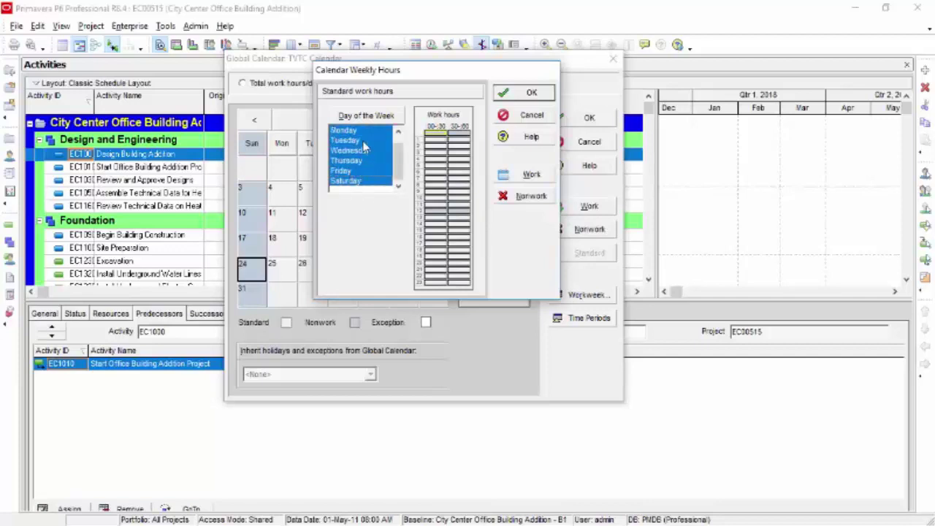
pyautogui.scroll(1, 369, 157)
pyautogui.scroll(-1, 354, 154)
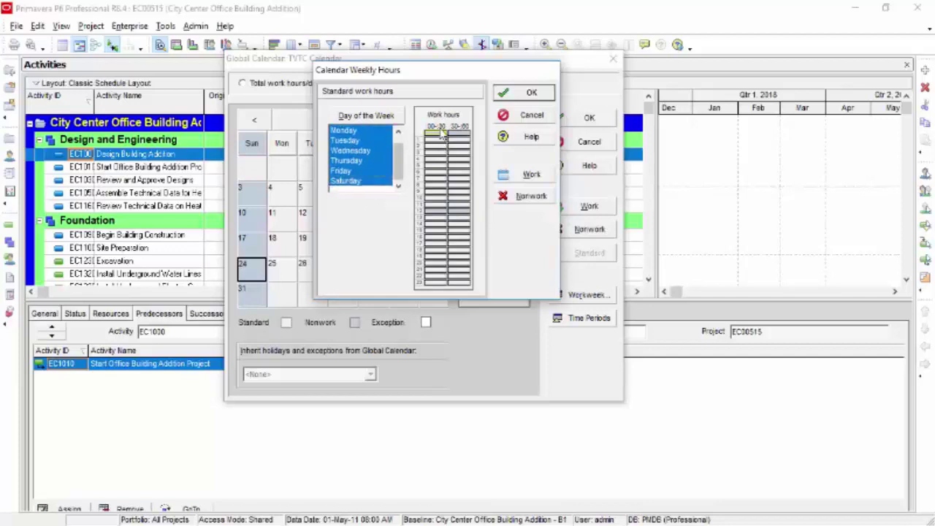
pyautogui.moveTo(438, 139); pyautogui.dragTo(470, 295)
pyautogui.click(525, 197)
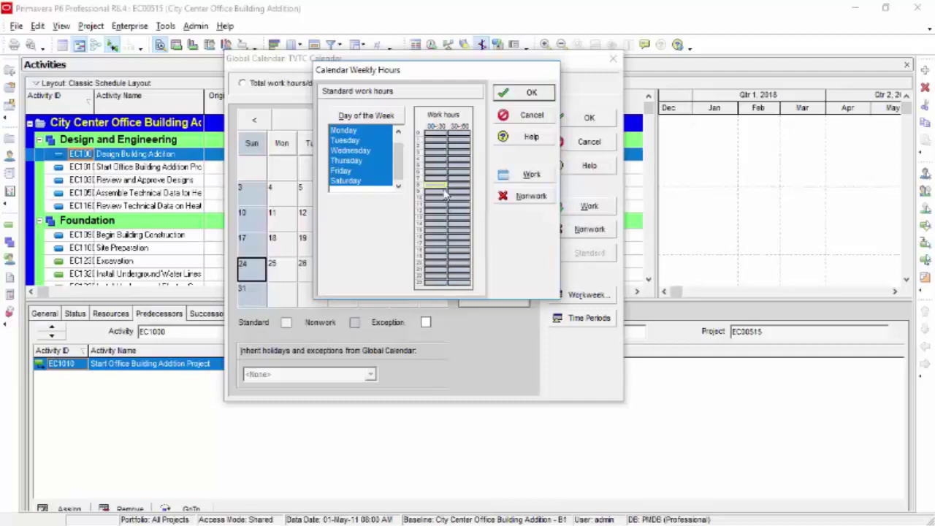
# Step: Set 8:00 to 17:00 as work hours for every day of the week except Friday
pyautogui.click(349, 130)
pyautogui.scroll(1, 353, 139)
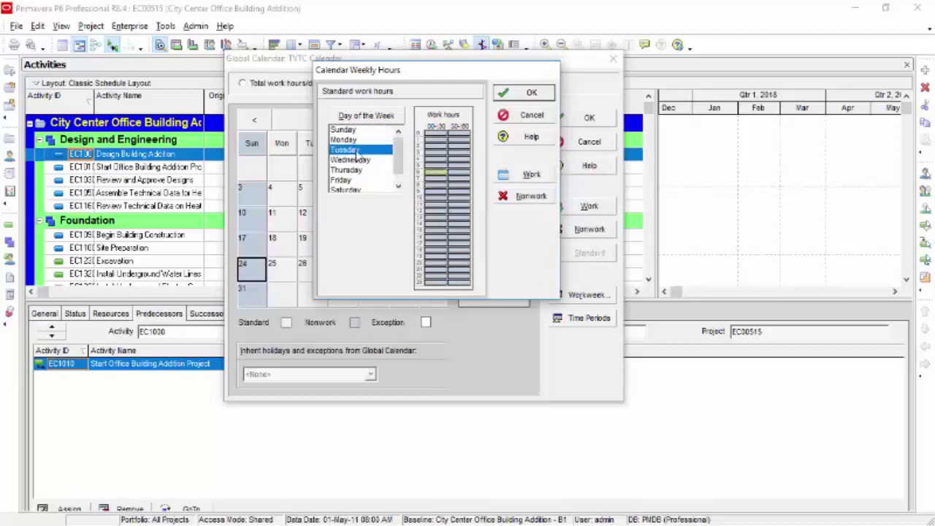
pyautogui.click(349, 150)
pyautogui.moveTo(353, 133); pyautogui.dragTo(369, 177)
pyautogui.scroll(-1, 371, 191)
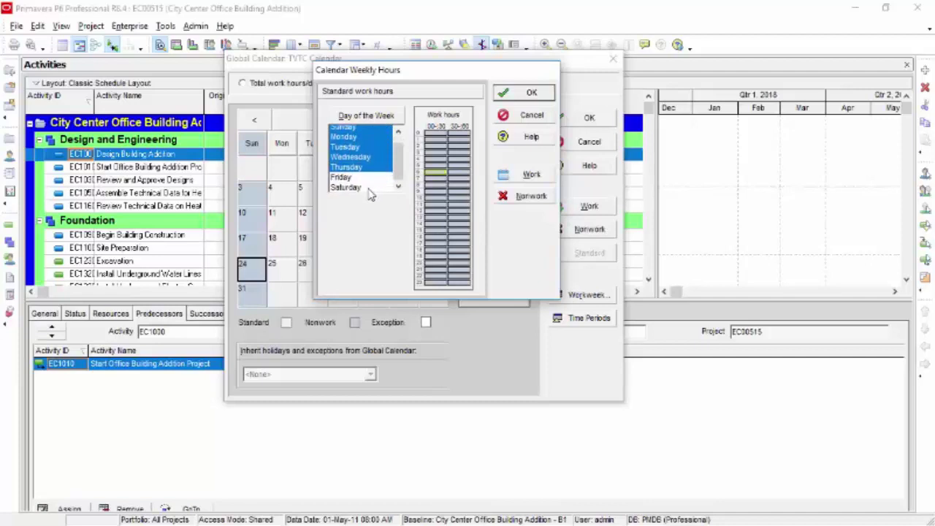
pyautogui.keyDown('ctrl'); pyautogui.click(372, 182); pyautogui.keyUp('ctrl')
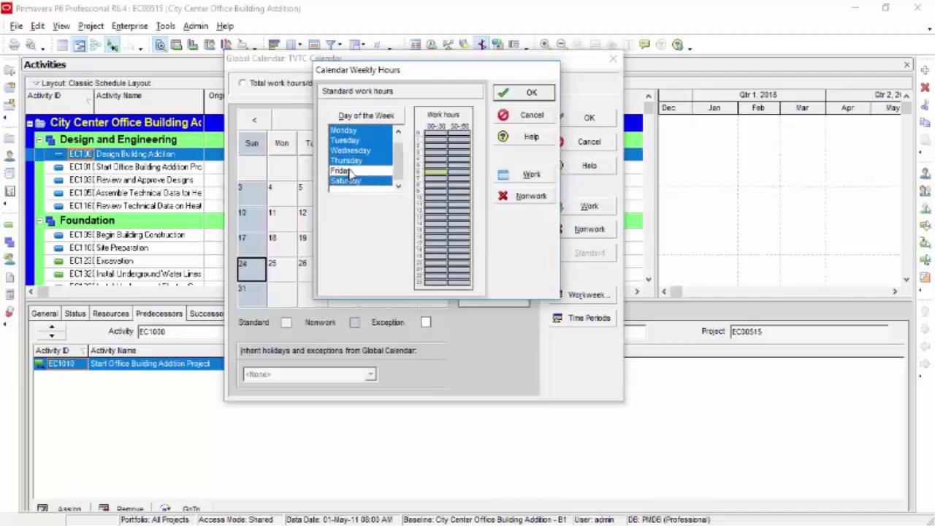
pyautogui.click(441, 189)
pyautogui.moveTo(448, 193); pyautogui.dragTo(462, 241)
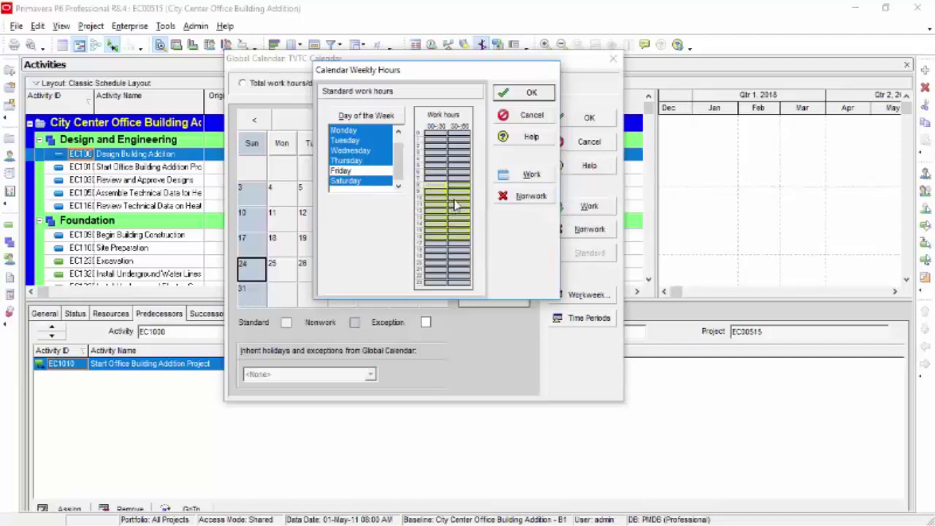
pyautogui.click(527, 174)
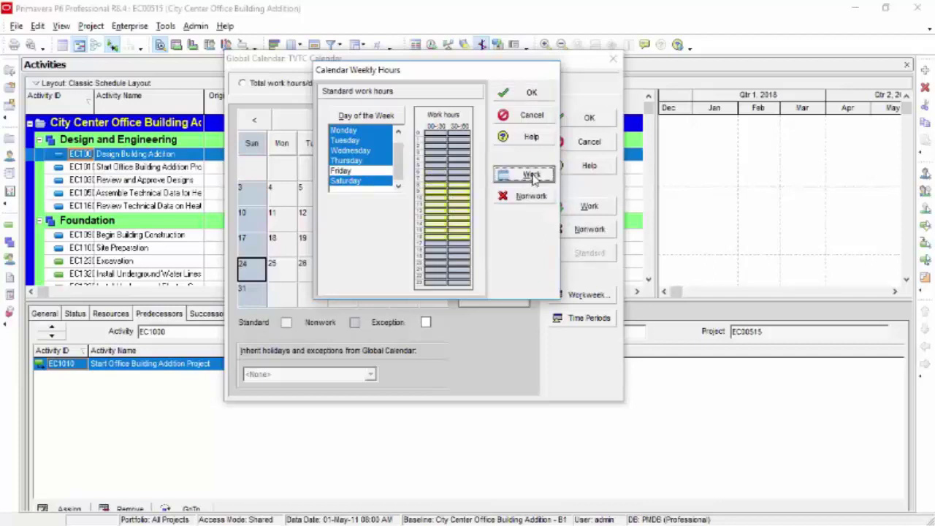
# Step: Set the 12:00 to 13:00 break as nonwork for the selected days and accept the weekly hours
pyautogui.click(447, 207)
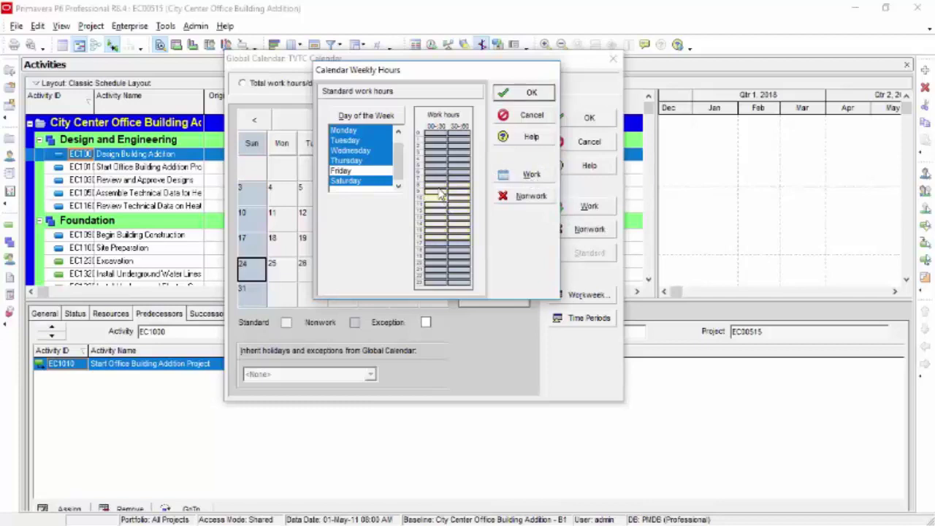
pyautogui.click(432, 211)
pyautogui.click(534, 199)
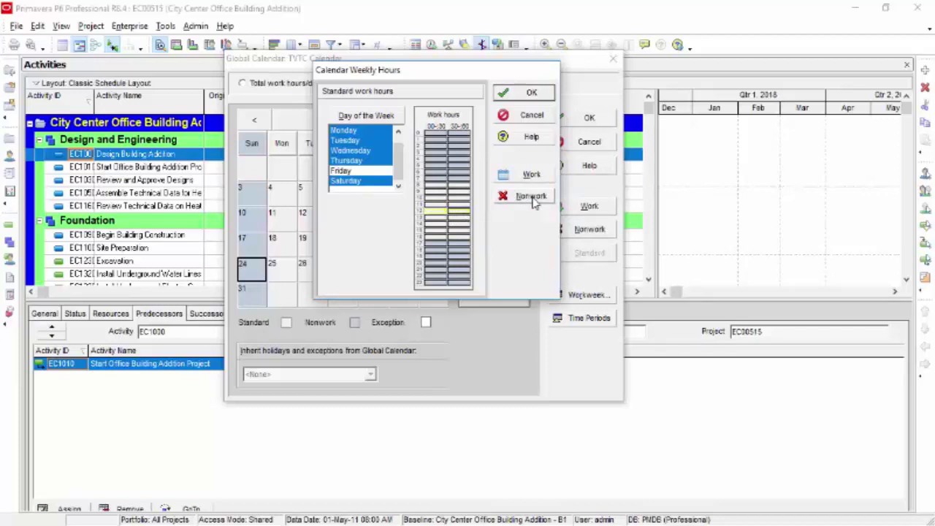
pyautogui.click(533, 200)
pyautogui.click(436, 210)
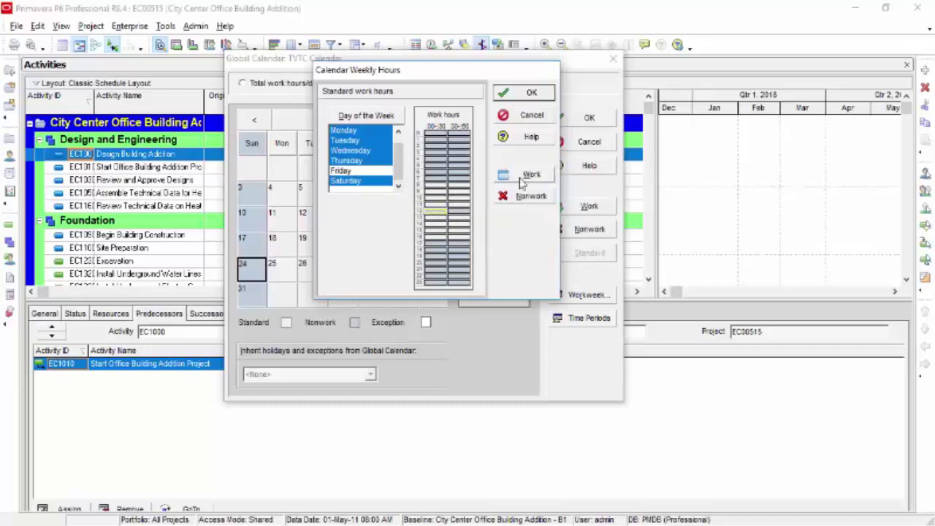
pyautogui.click(534, 93)
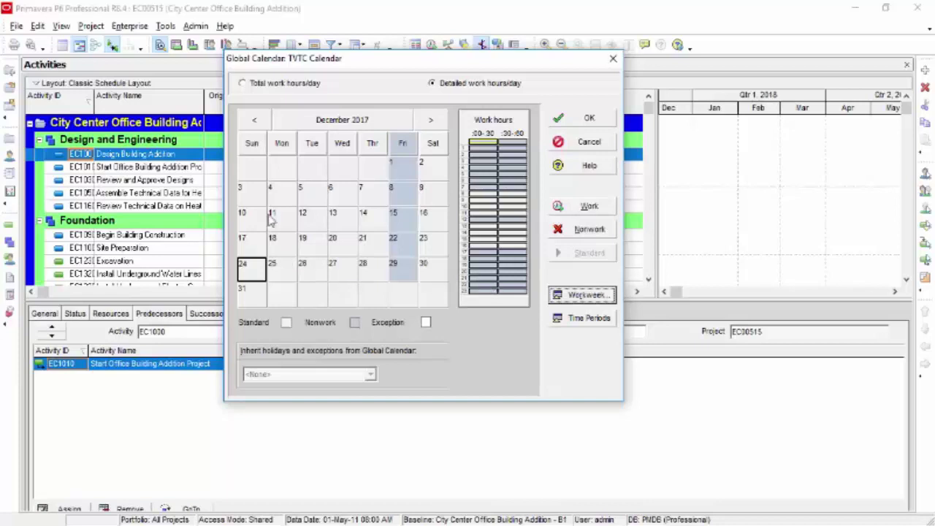
# Step: Mark 28 and 29 June 2017 as nonwork days in the TVTC Calendar
pyautogui.click(256, 120)
pyautogui.click(256, 119)
pyautogui.click(255, 120)
pyautogui.click(256, 119)
pyautogui.click(255, 120)
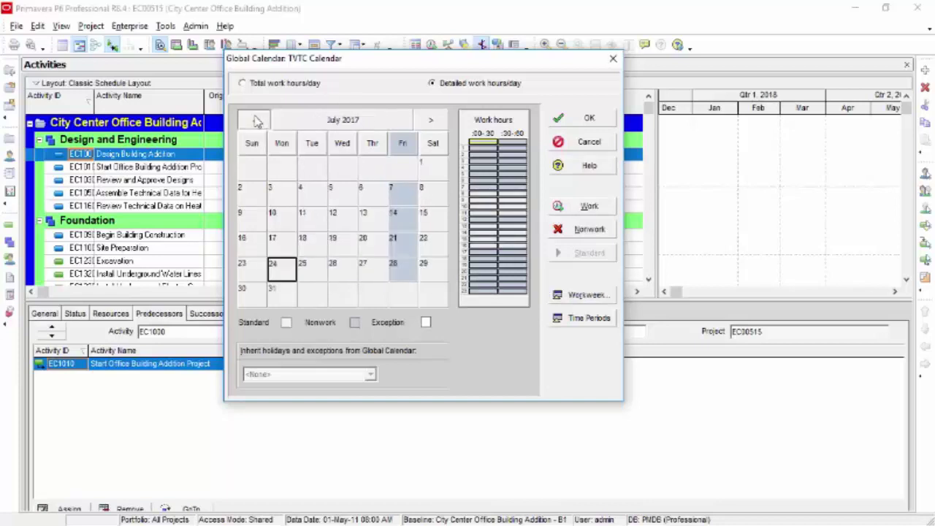
pyautogui.click(256, 120)
pyautogui.click(428, 121)
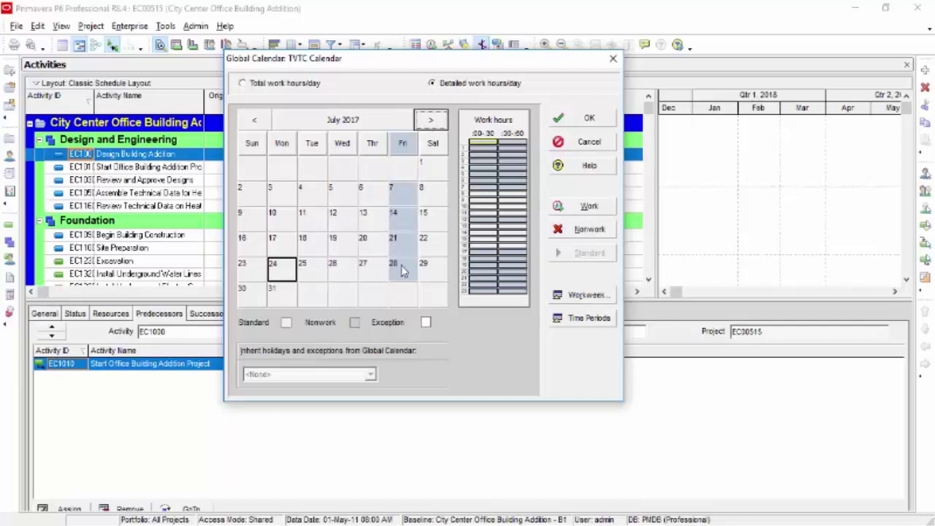
pyautogui.click(255, 119)
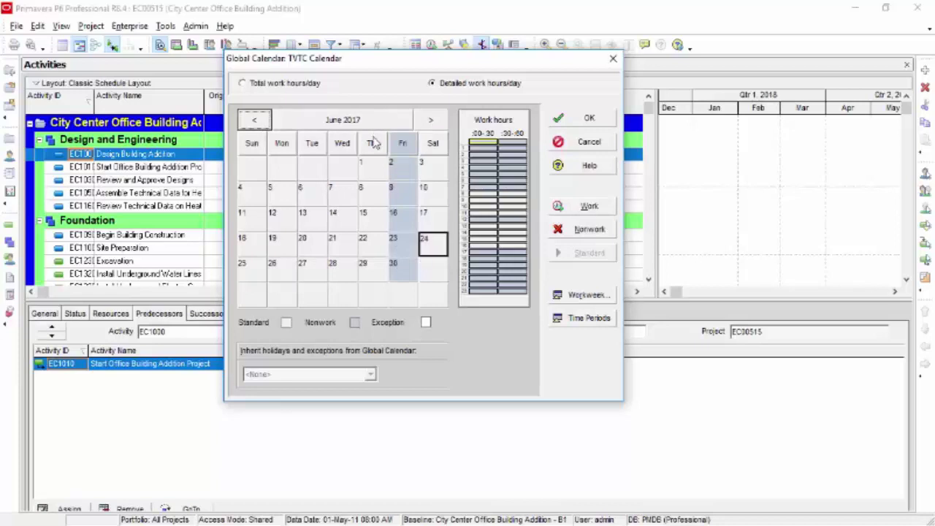
pyautogui.click(336, 269)
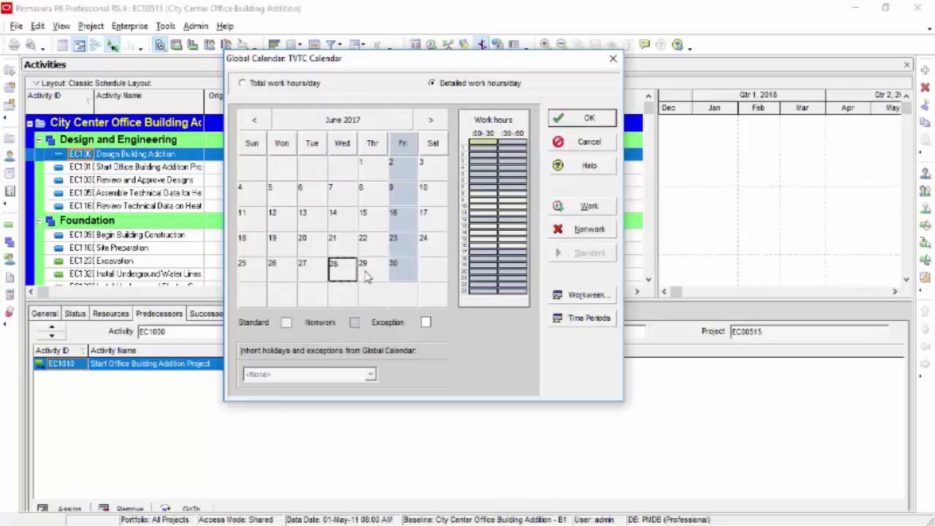
pyautogui.click(603, 231)
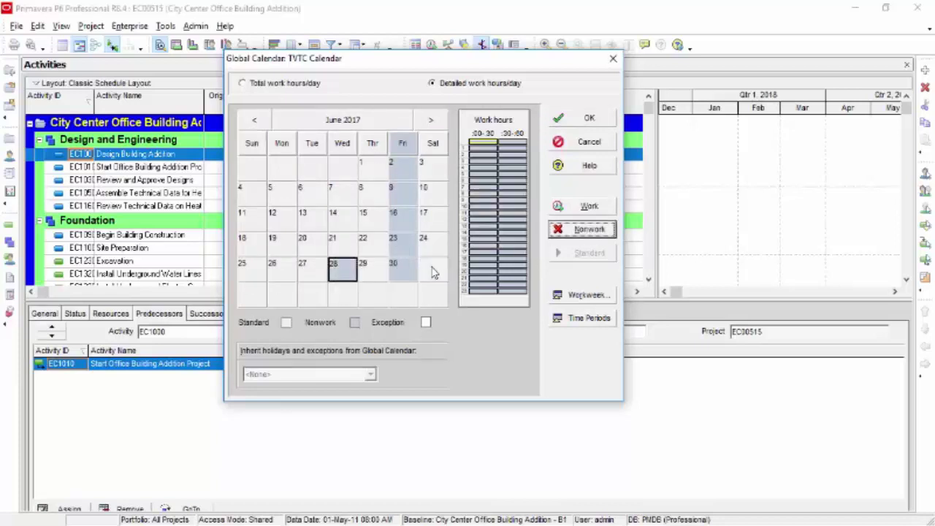
pyautogui.click(374, 271)
pyautogui.click(586, 229)
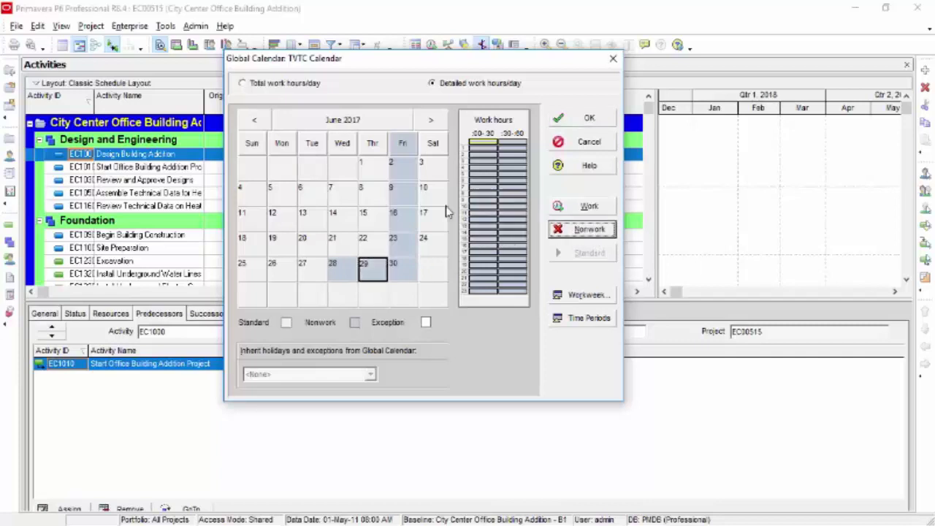
# Step: Mark 27 to 31 August 2017 as nonwork days in the TVTC Calendar
pyautogui.click(406, 146)
pyautogui.click(430, 121)
pyautogui.click(430, 120)
pyautogui.click(431, 121)
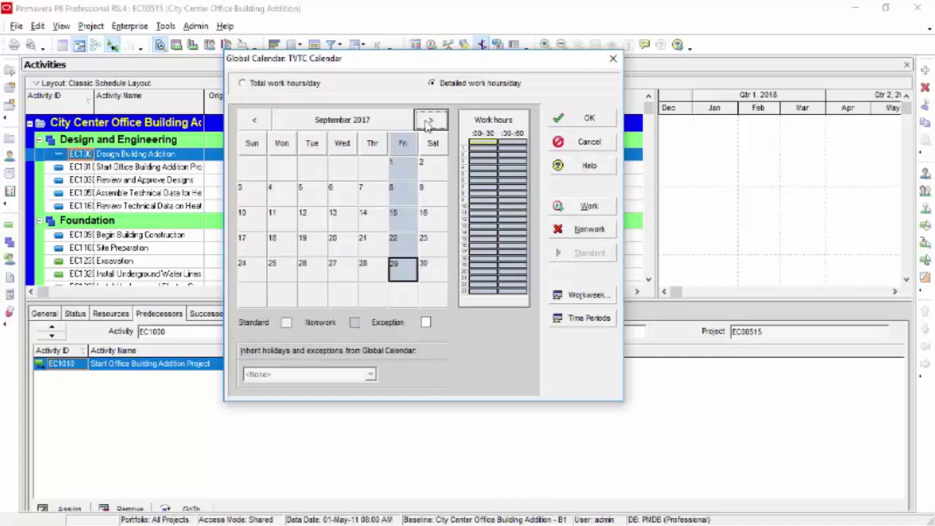
pyautogui.click(254, 120)
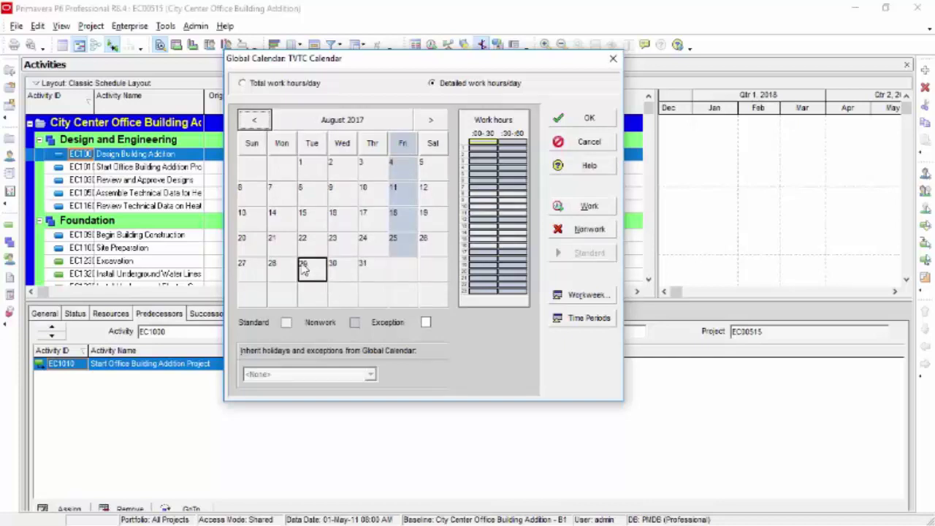
pyautogui.click(256, 267)
pyautogui.moveTo(289, 272); pyautogui.dragTo(366, 272)
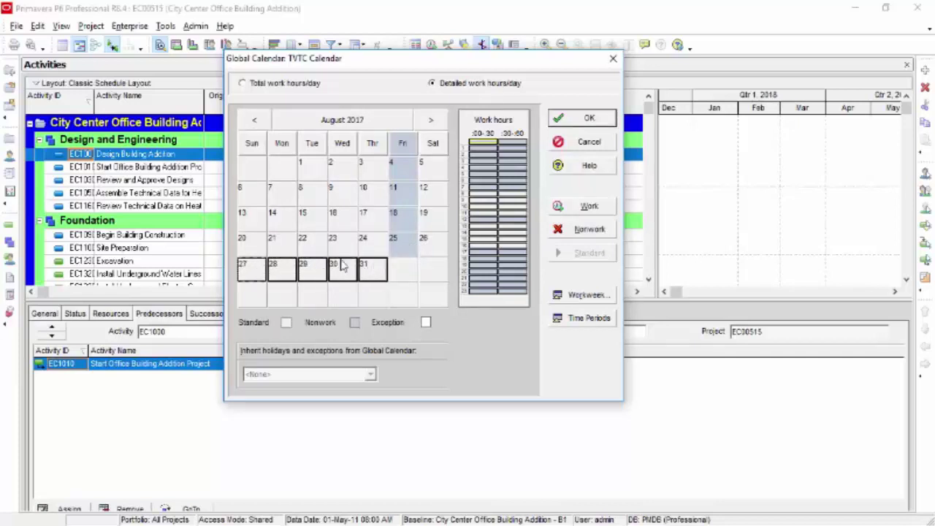
pyautogui.click(573, 231)
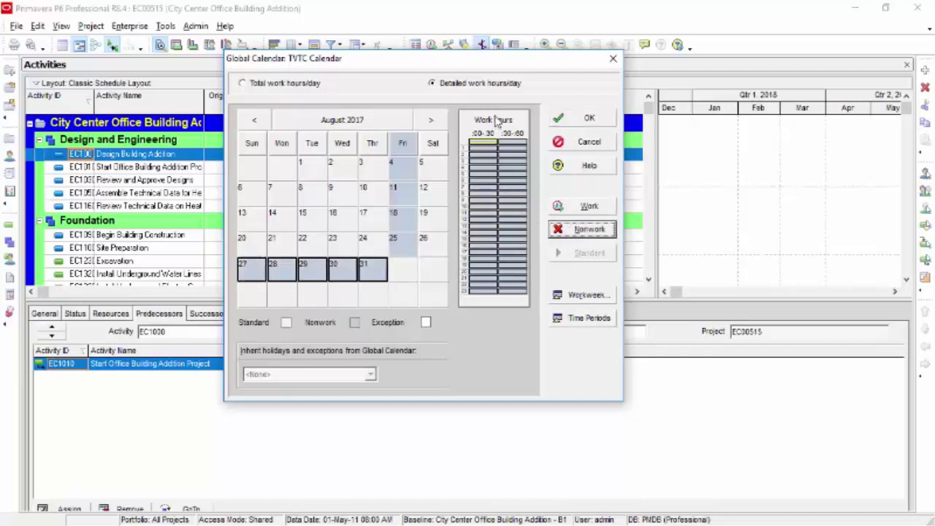
# Step: Mark 2, 3 and 27 September 2017 as nonwork days in the TVTC Calendar
pyautogui.click(430, 121)
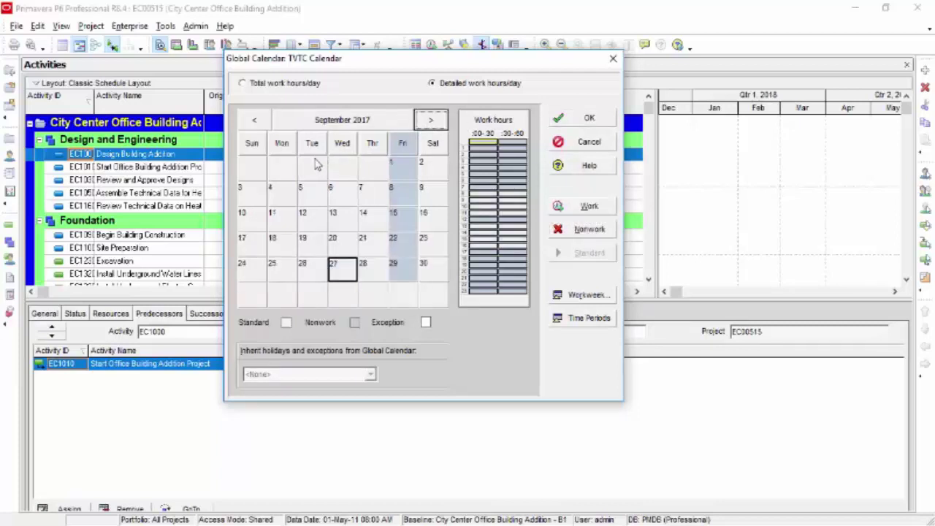
pyautogui.click(422, 170)
pyautogui.keyDown('ctrl'); pyautogui.click(252, 194); pyautogui.keyUp('ctrl')
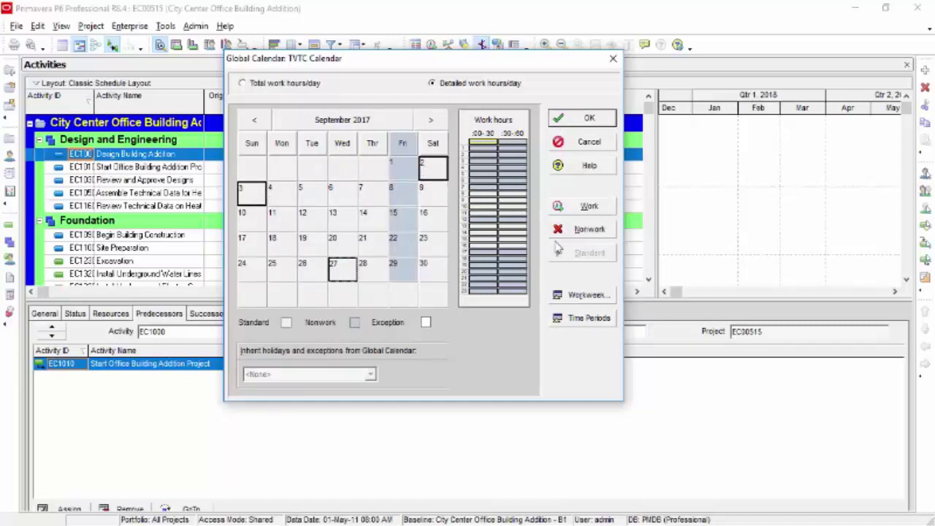
pyautogui.click(580, 229)
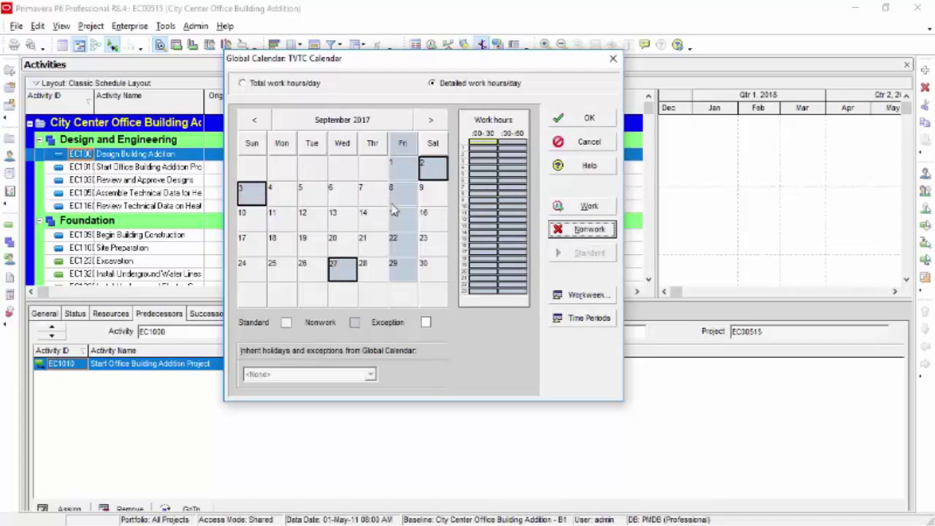
# Step: Mark 4 September 2017 as a nonwork day in the TVTC Calendar
pyautogui.click(434, 125)
pyautogui.click(434, 124)
pyautogui.click(434, 124)
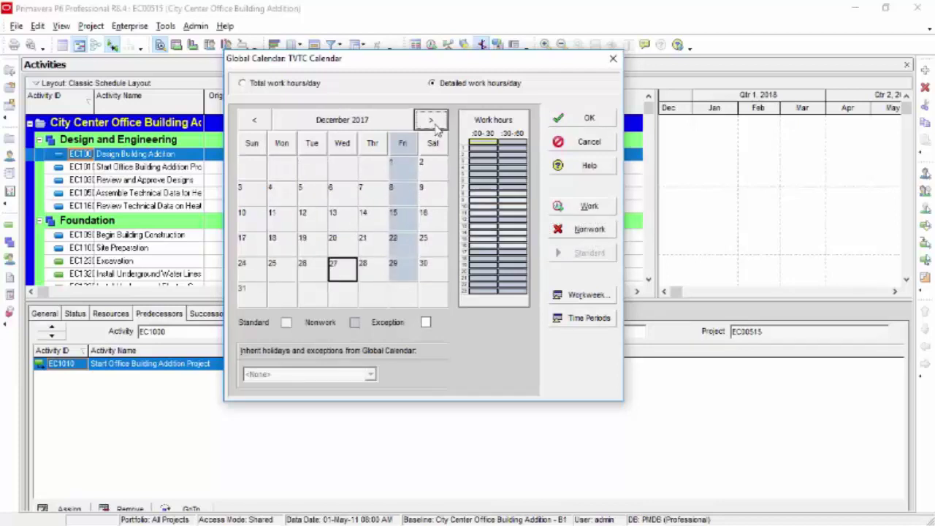
pyautogui.click(260, 121)
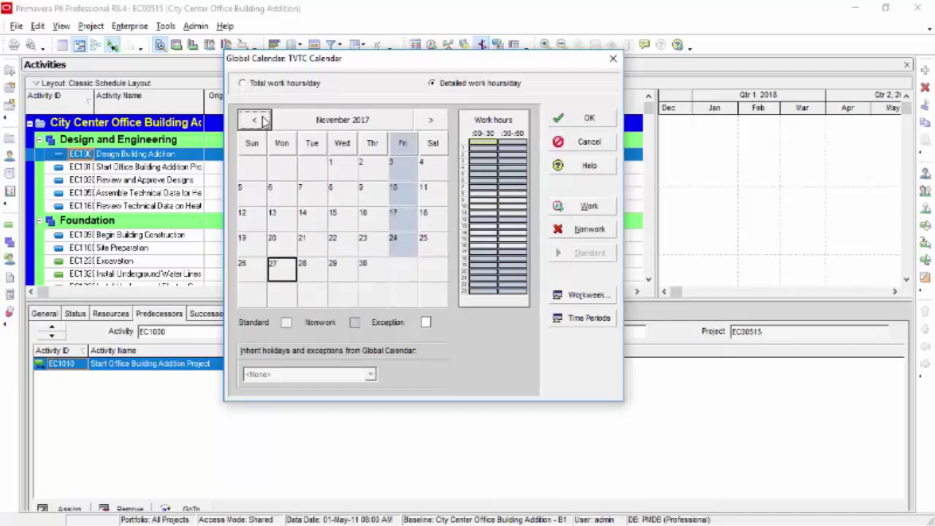
pyautogui.click(261, 121)
pyautogui.click(255, 120)
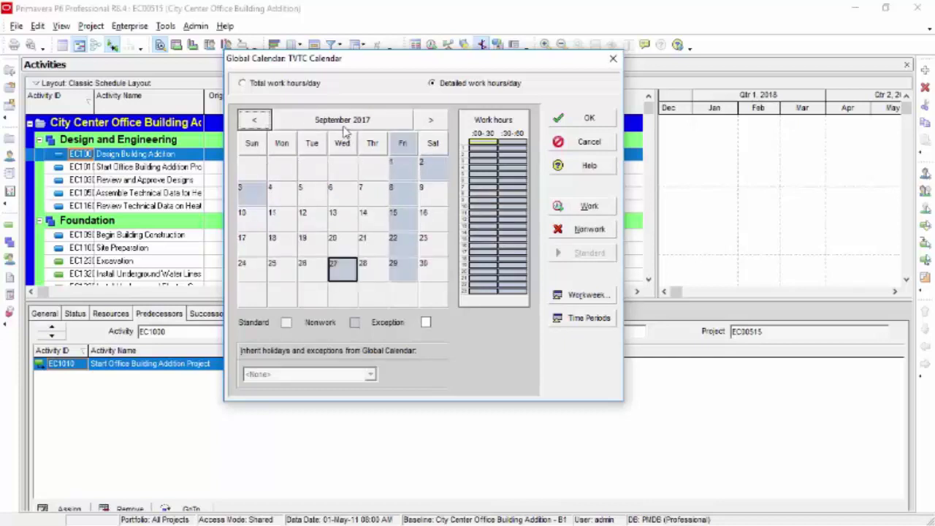
pyautogui.click(289, 192)
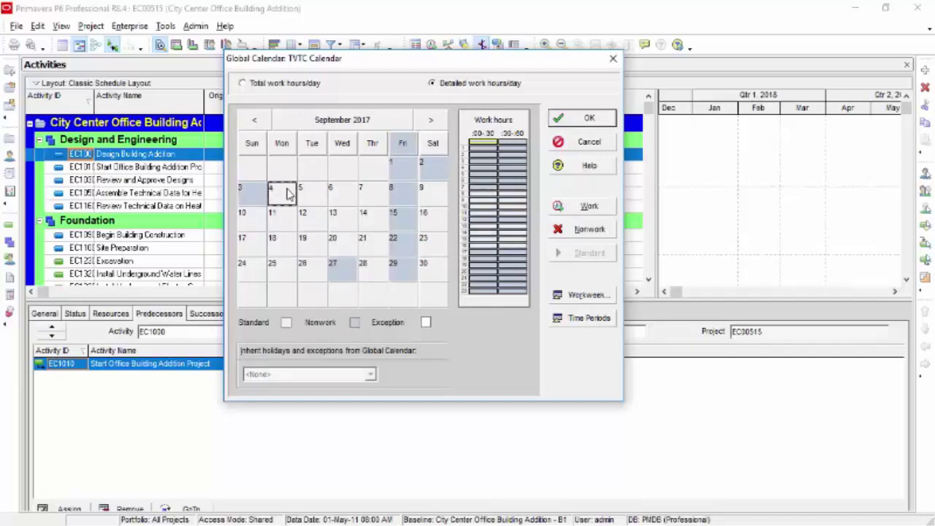
pyautogui.click(592, 230)
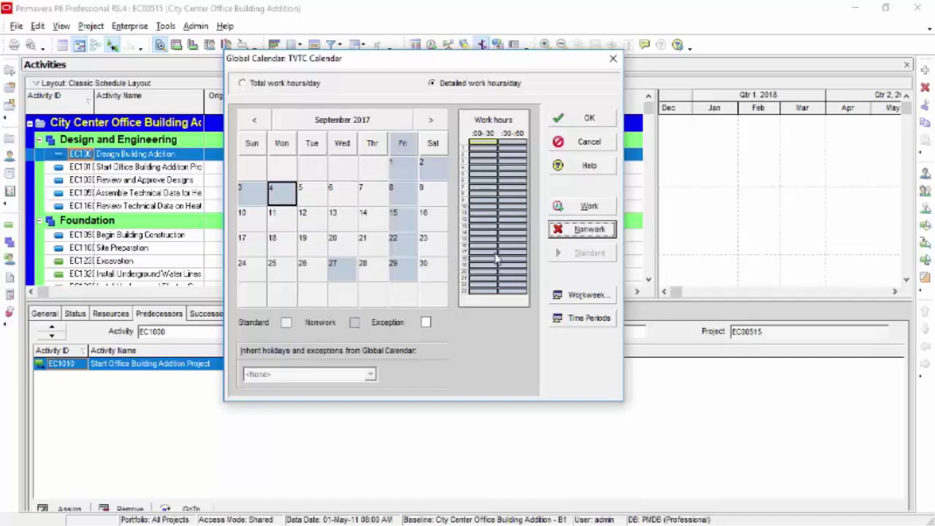
# Step: Make all hours of 10 December 2017 nonwork in the TVTC Calendar
pyautogui.click(431, 122)
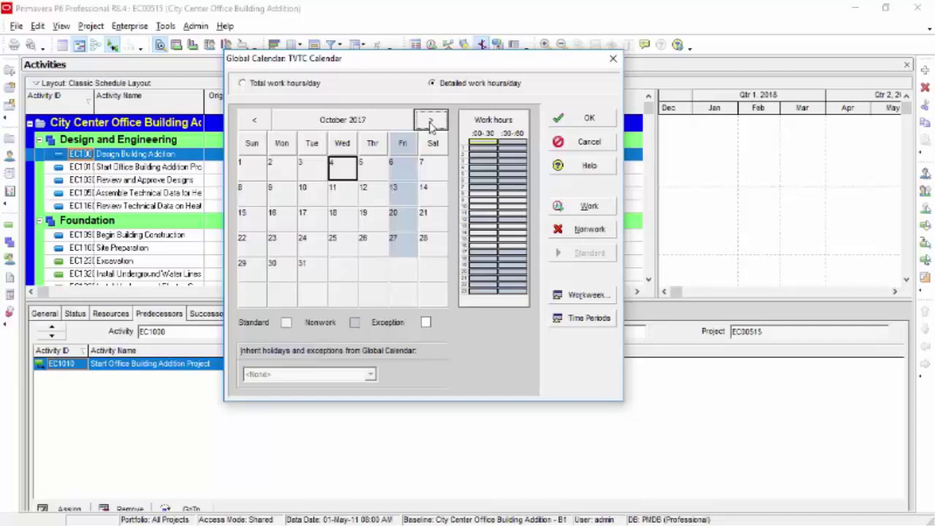
pyautogui.click(431, 123)
pyautogui.click(431, 123)
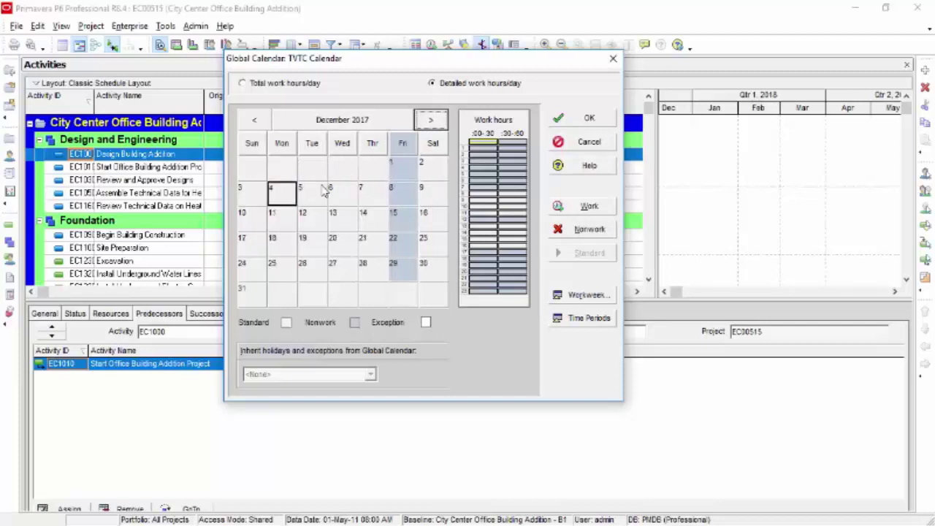
pyautogui.click(257, 217)
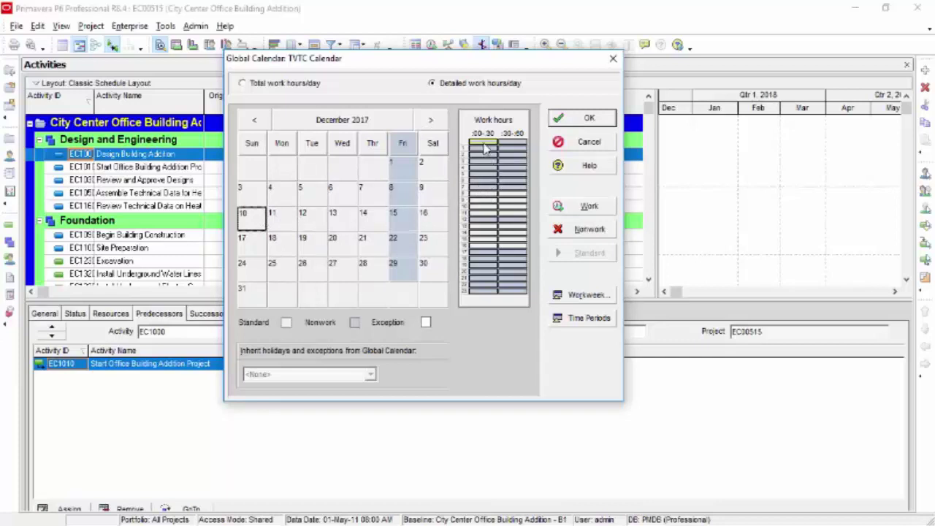
pyautogui.moveTo(482, 143); pyautogui.dragTo(505, 292)
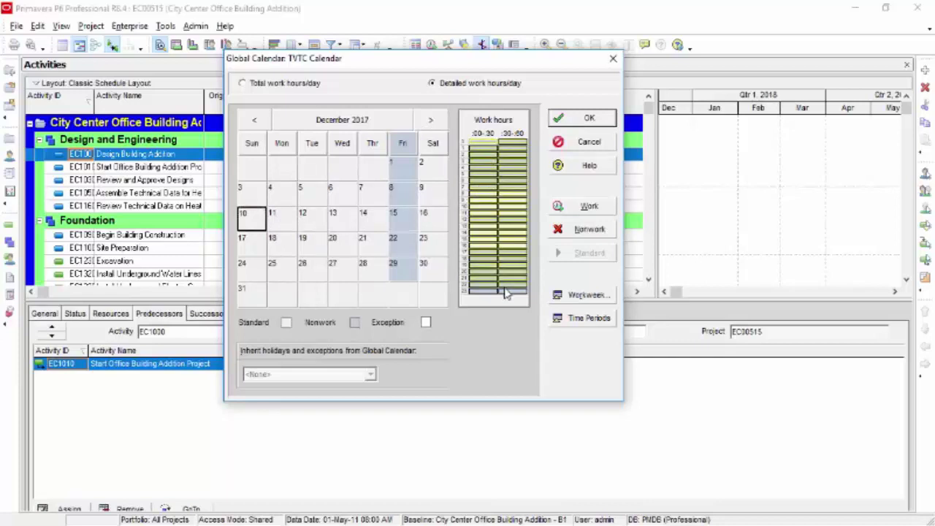
pyautogui.click(584, 228)
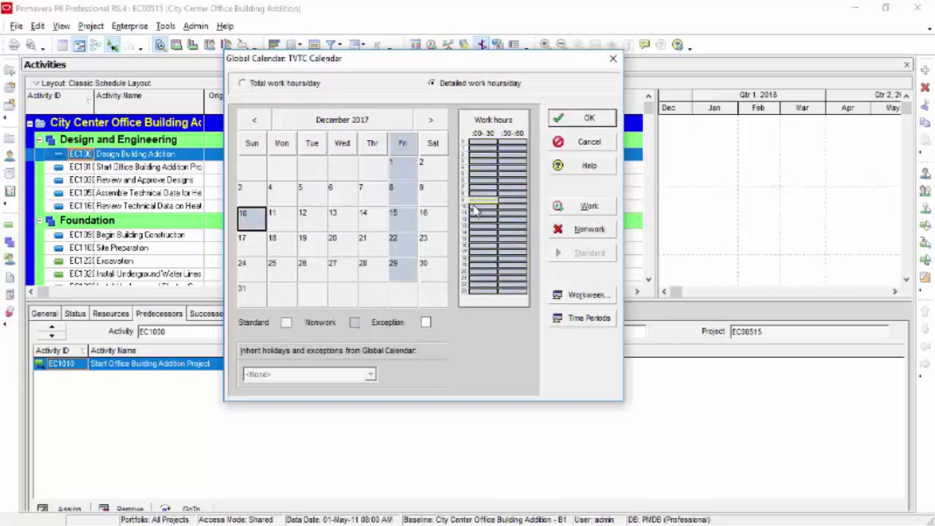
# Step: Set 9:00 to 14:00 as work hours on 10 December 2017
pyautogui.moveTo(472, 206); pyautogui.dragTo(509, 228)
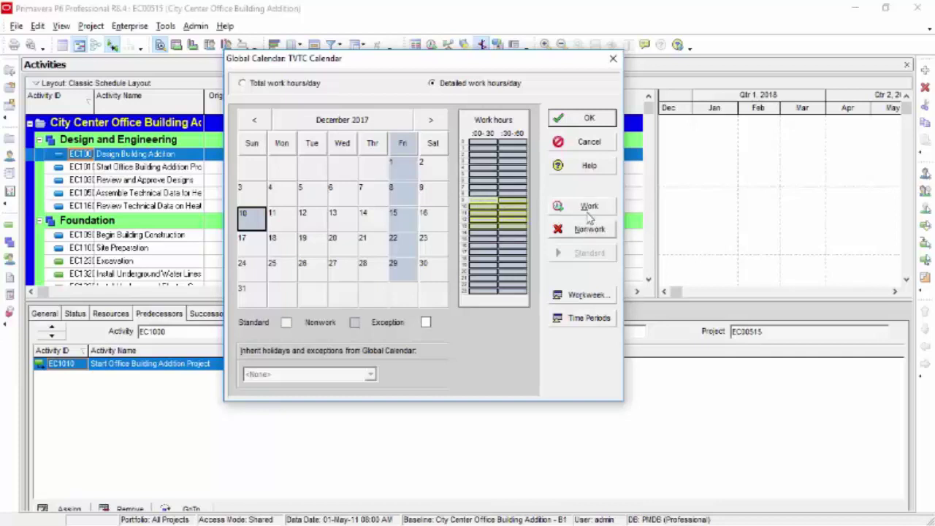
pyautogui.click(568, 208)
pyautogui.click(486, 207)
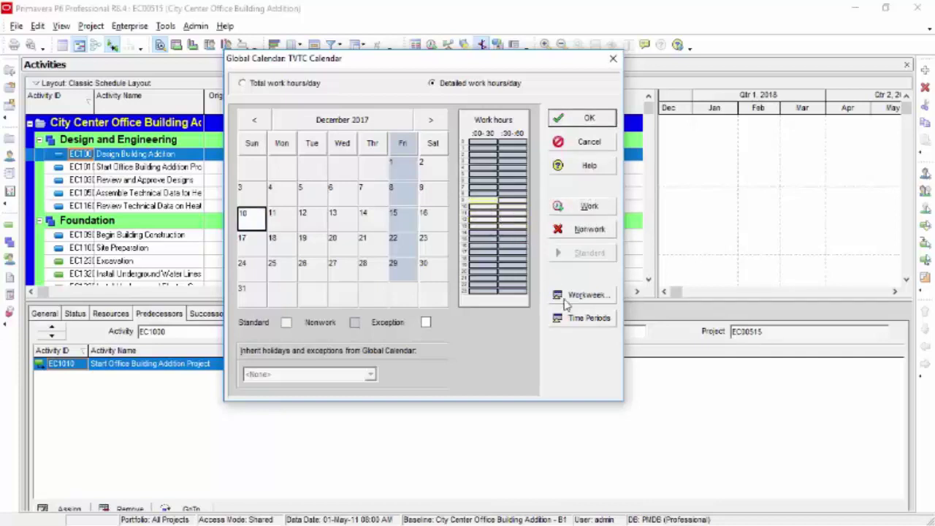
# Step: Set the calendar's time periods to 8 hours per day and 48 hours per week
pyautogui.click(590, 322)
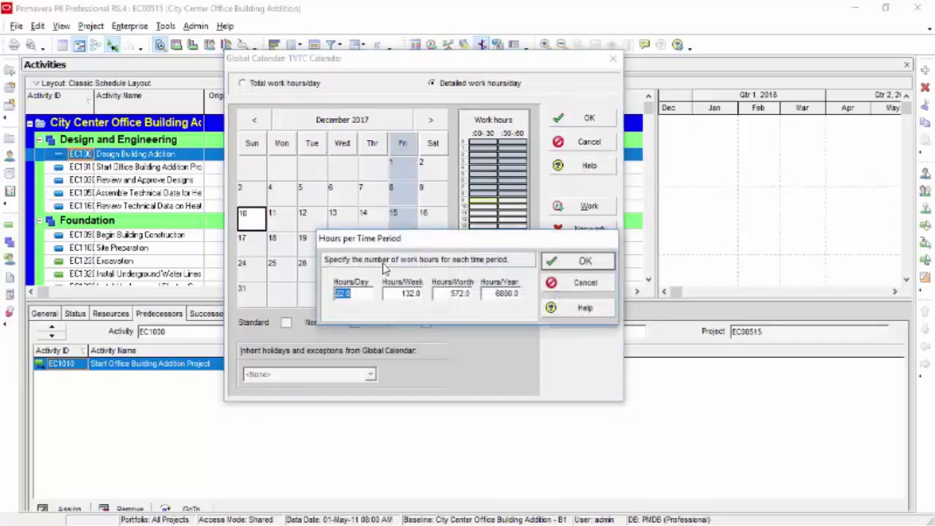
pyautogui.moveTo(401, 244); pyautogui.dragTo(391, 171)
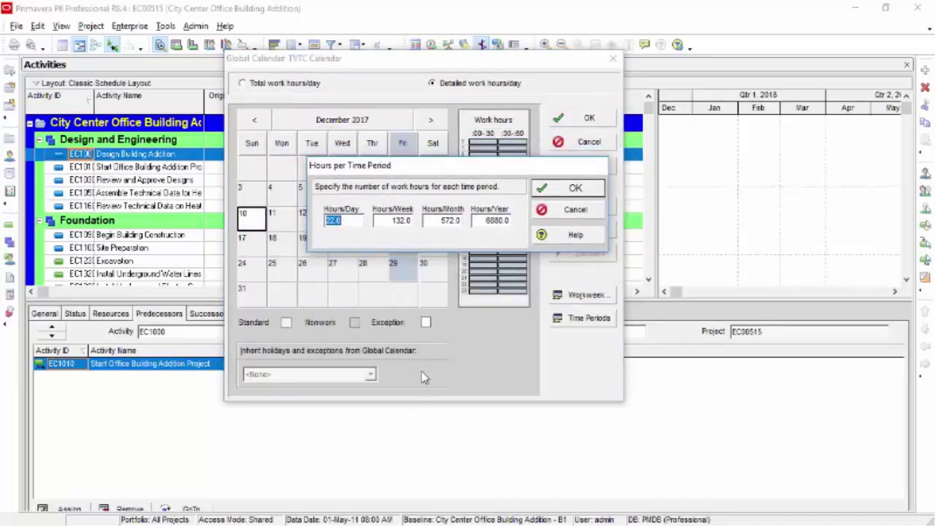
pyautogui.write('8')
pyautogui.click(405, 220)
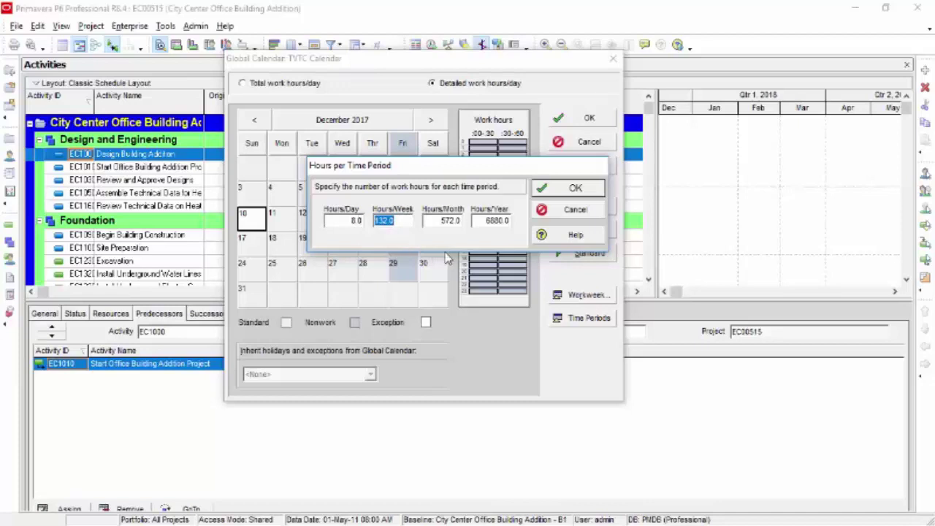
pyautogui.write('48')
# Step: Set the time periods to 208 hours per month and 2496 hours per year, and accept them
pyautogui.click(441, 221)
pyautogui.moveTo(452, 222); pyautogui.dragTo(403, 226)
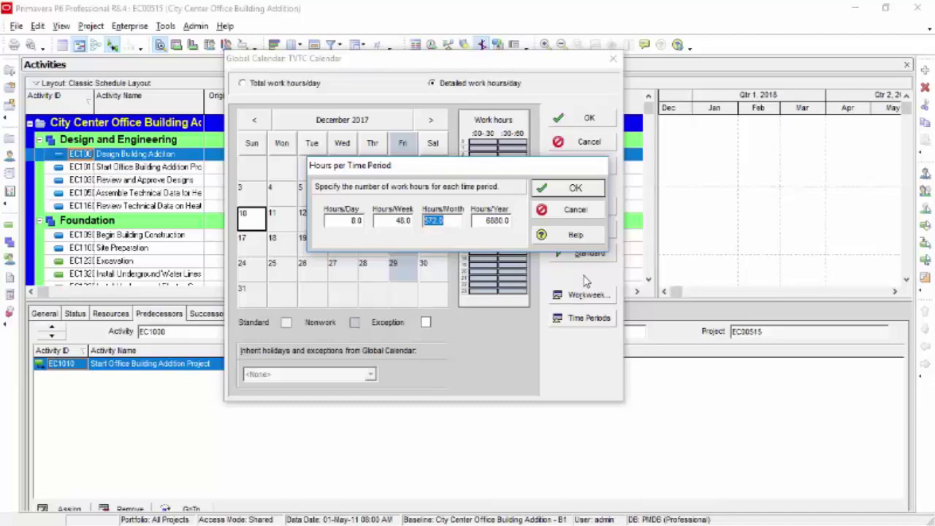
pyautogui.write('208')
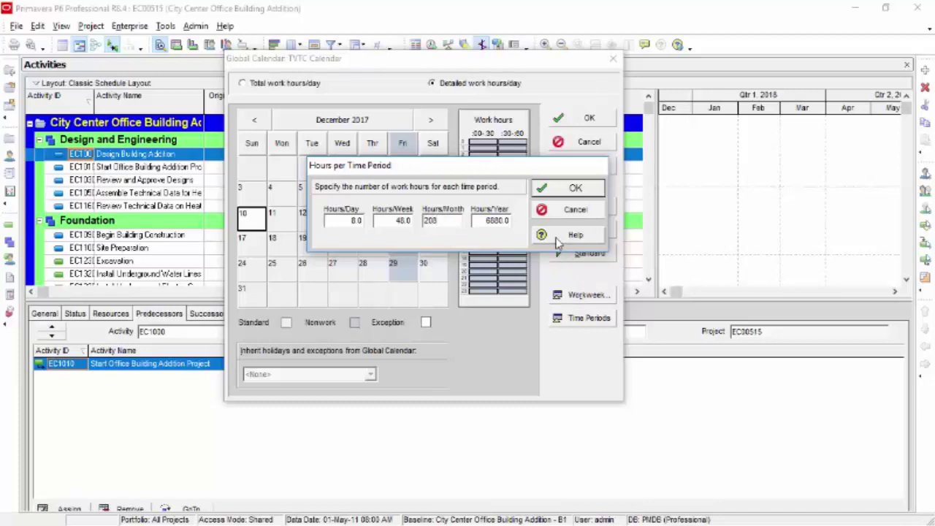
pyautogui.click(482, 221)
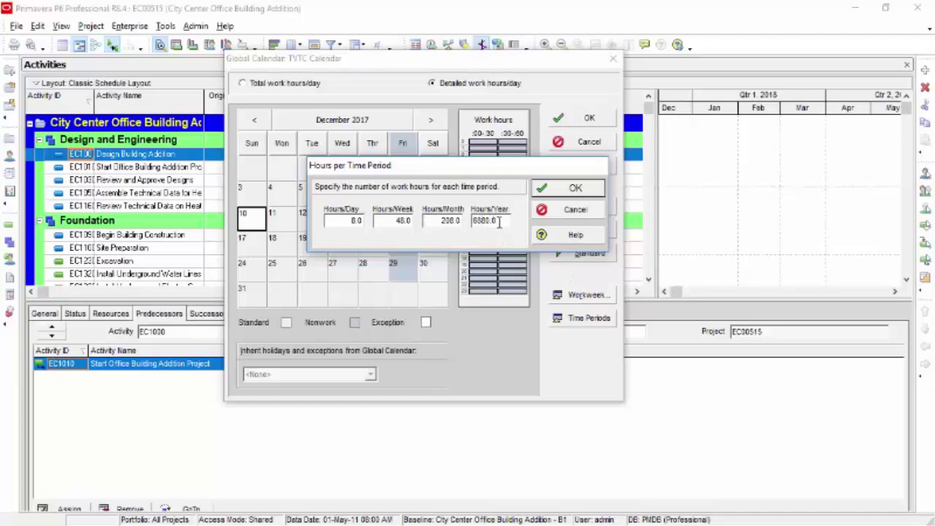
pyautogui.doubleClick(489, 222)
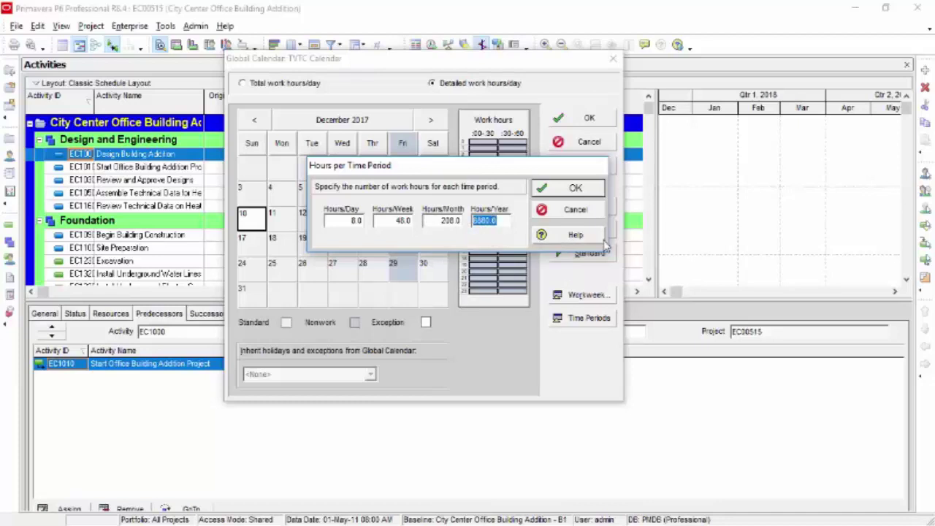
pyautogui.write('2496')
pyautogui.click(563, 191)
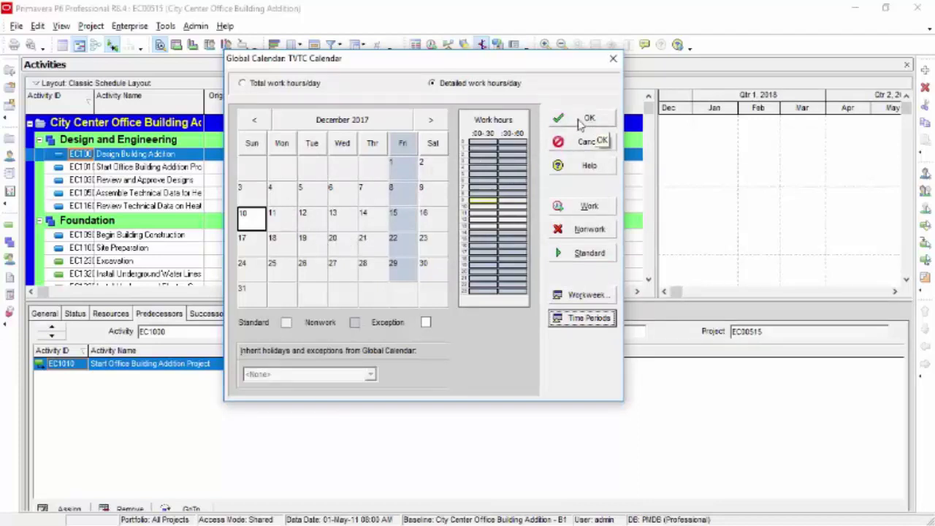
# Step: Accept the TVTC Calendar changes and close the list of calendars
pyautogui.click(292, 84)
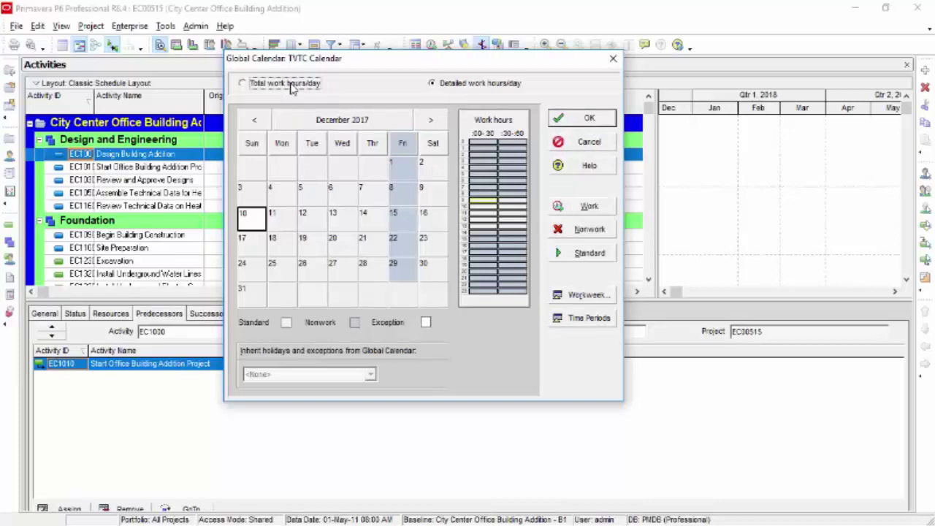
pyautogui.click(594, 121)
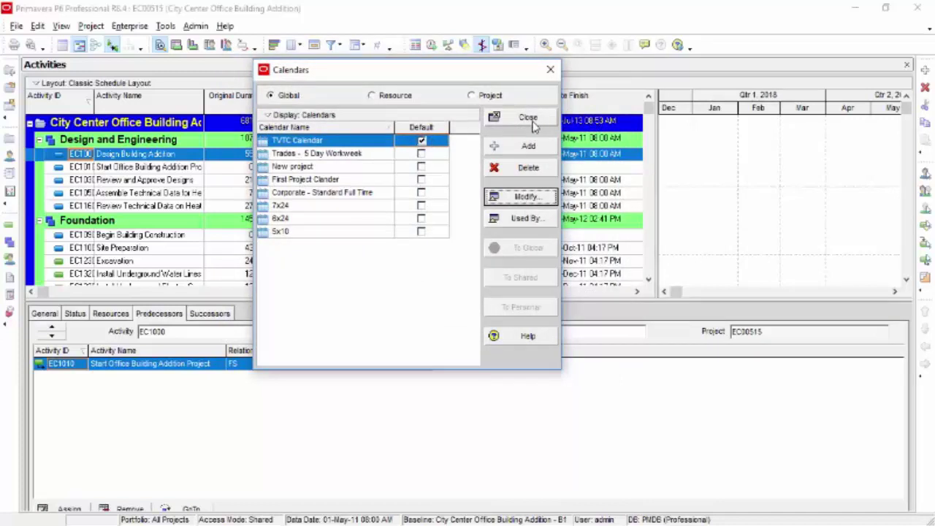
pyautogui.click(530, 119)
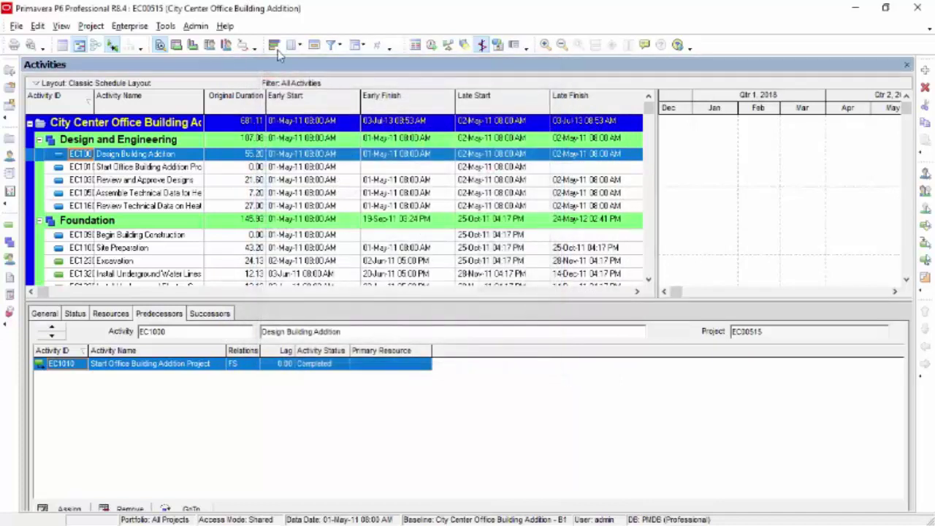